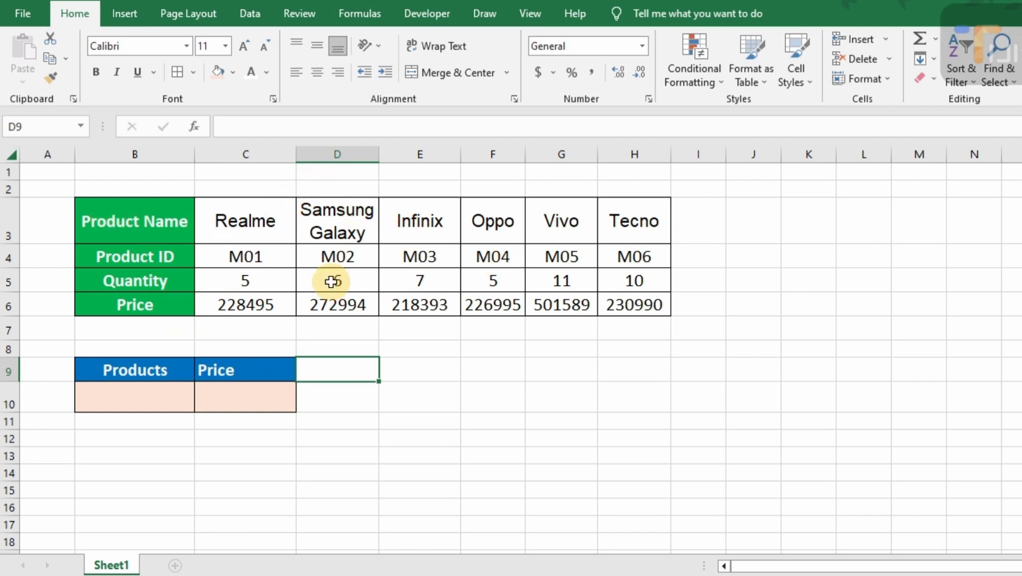
# - Copy the Products and Price lookup table in B9:C10 and paste it starting at F9
pyautogui.click(260, 395)
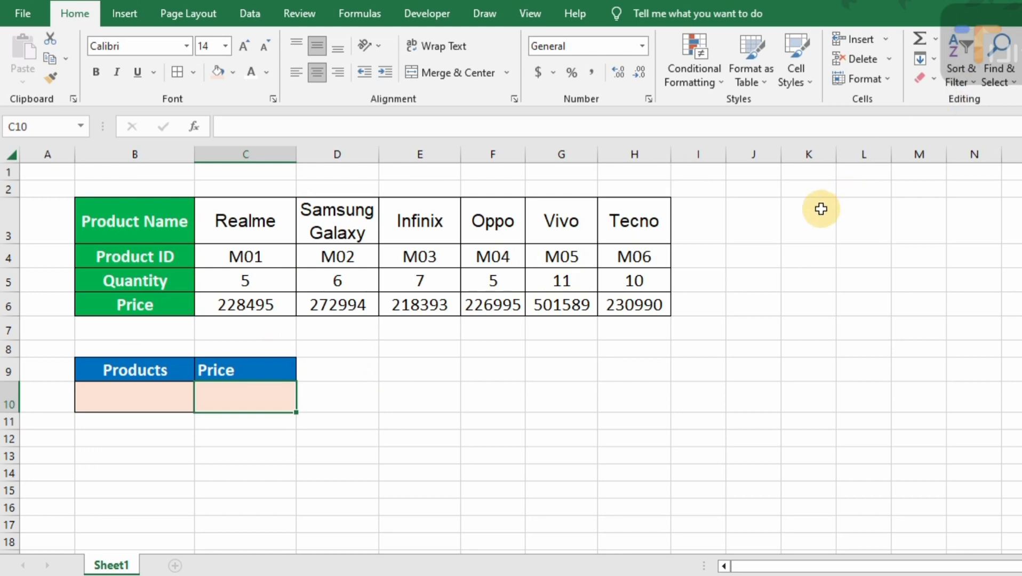
pyautogui.click(779, 214)
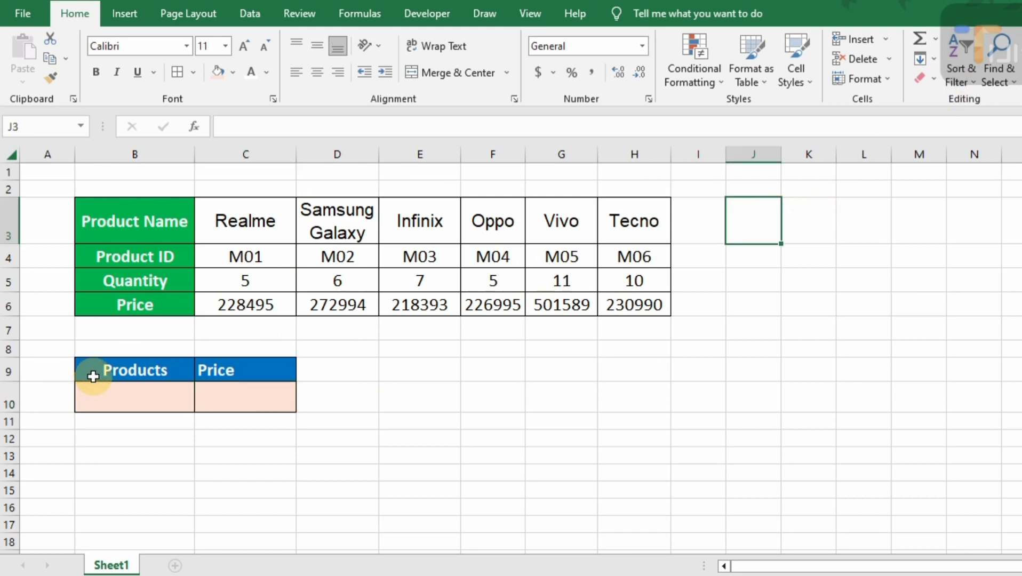
pyautogui.moveTo(86, 369); pyautogui.dragTo(238, 402)
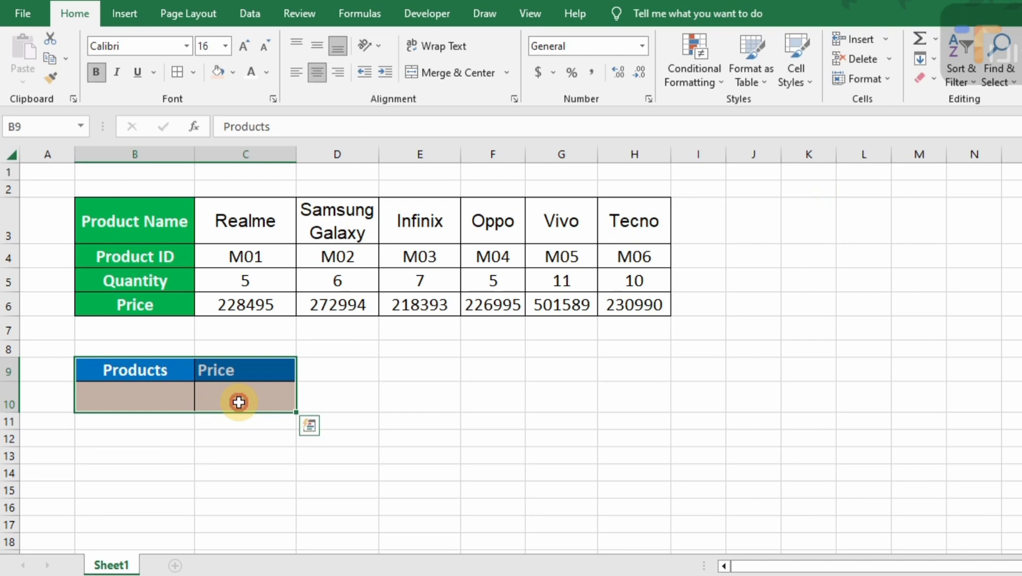
pyautogui.hotkey('ctrl', 'c')
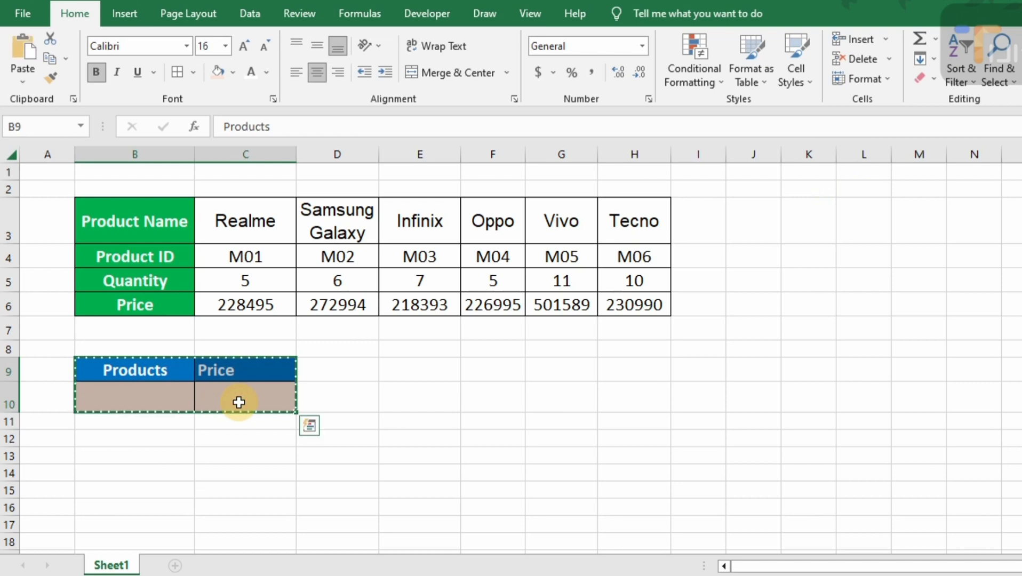
pyautogui.click(512, 367)
pyautogui.hotkey('ctrl', 'v')
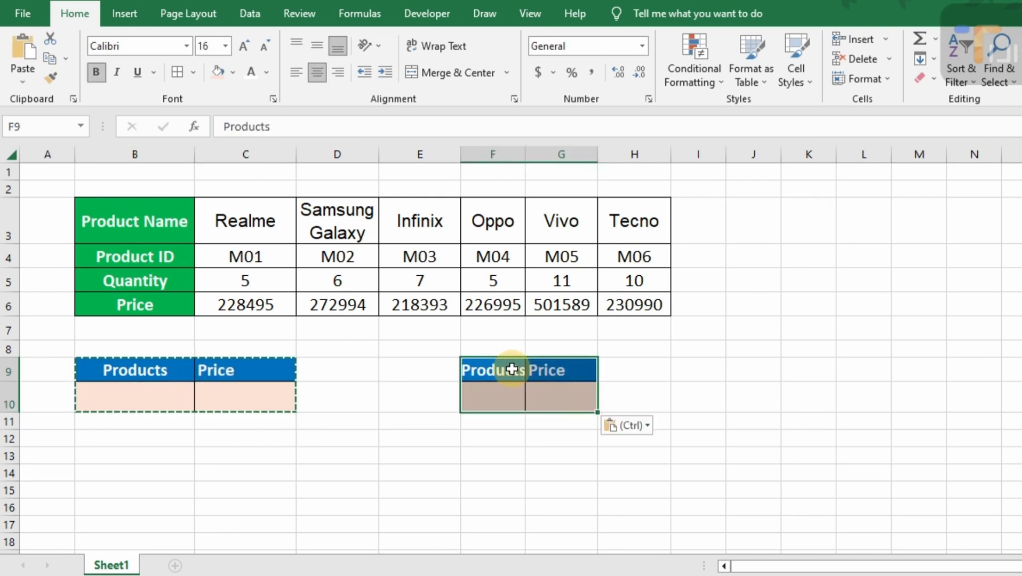
pyautogui.press('Escape')
pyautogui.hotkey('ctrl', 's')
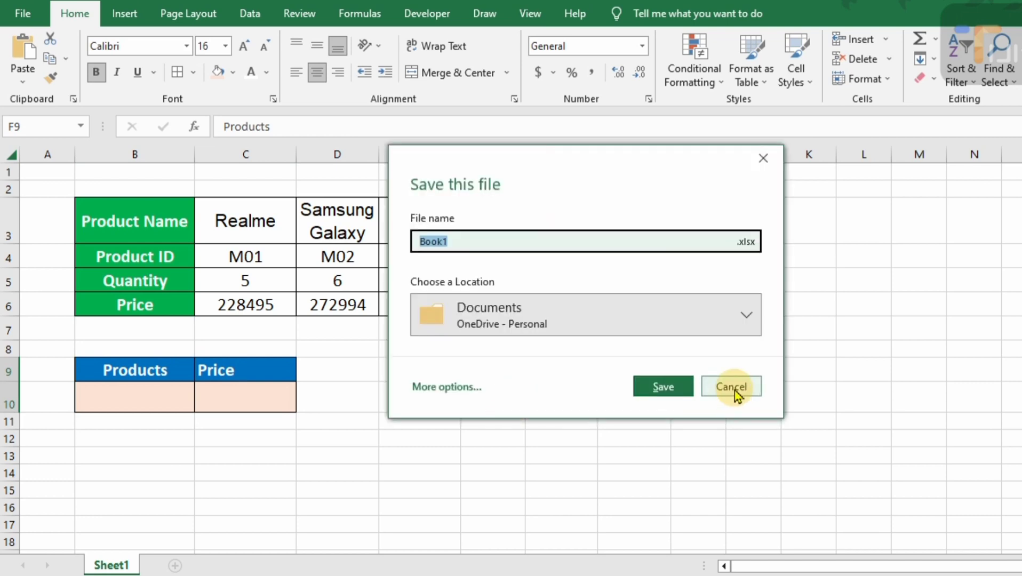
pyautogui.click(737, 395)
# - Enter the formula =VLOOKUP(F10,B3:H6,2,0) in G10 under the copied Price header
pyautogui.click(506, 397)
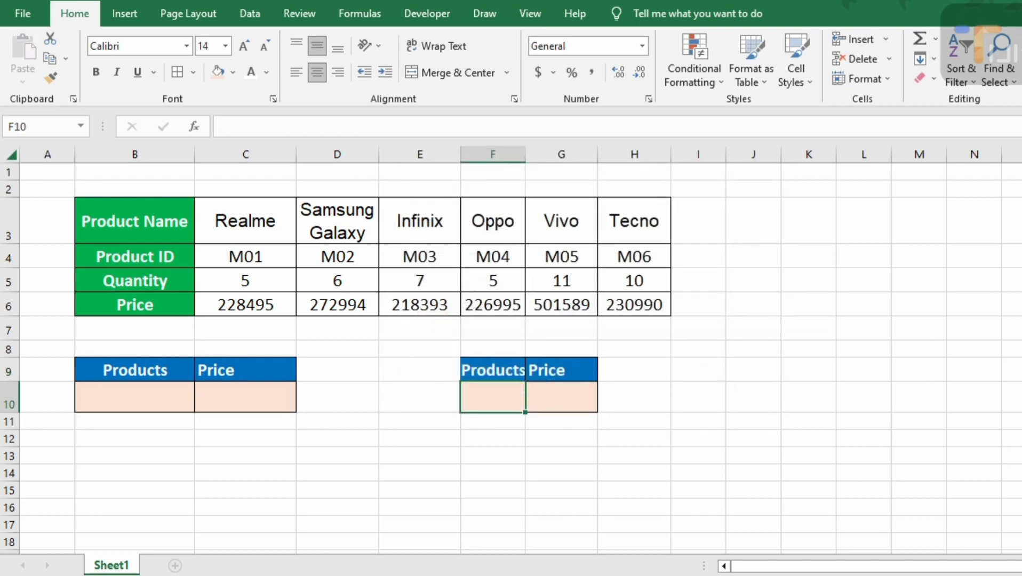
pyautogui.click(561, 396)
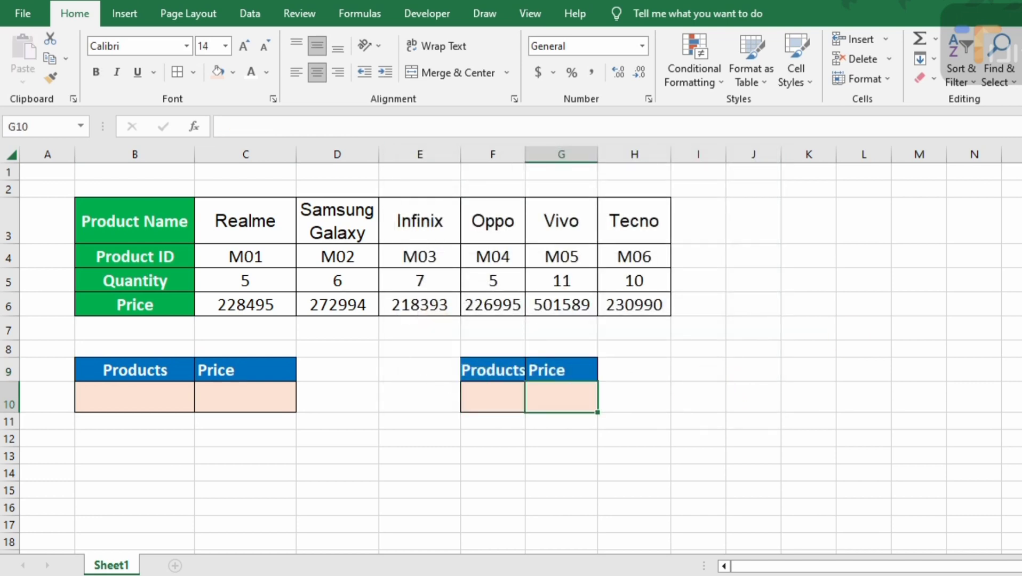
pyautogui.write('=')
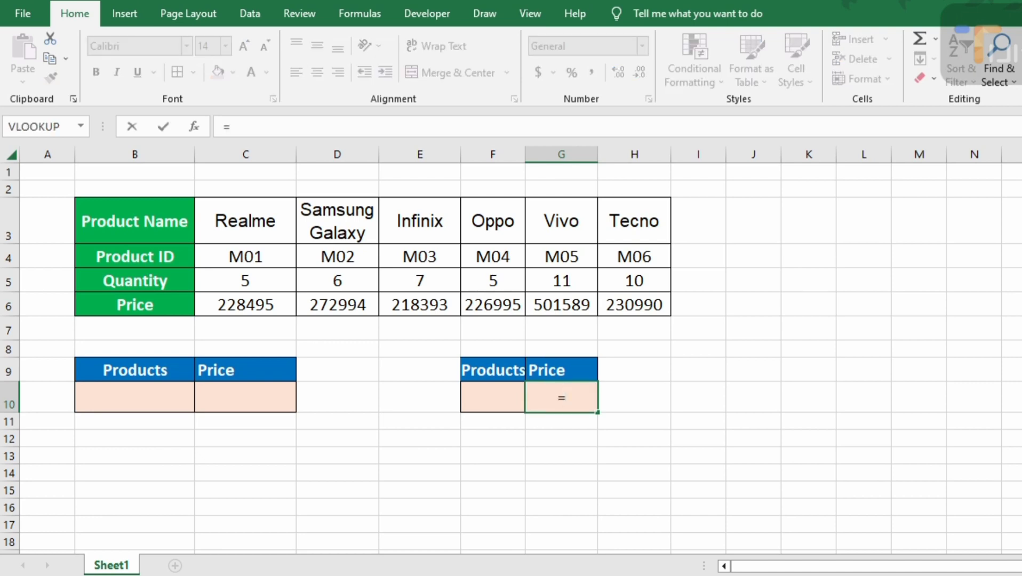
pyautogui.write('vlookup(')
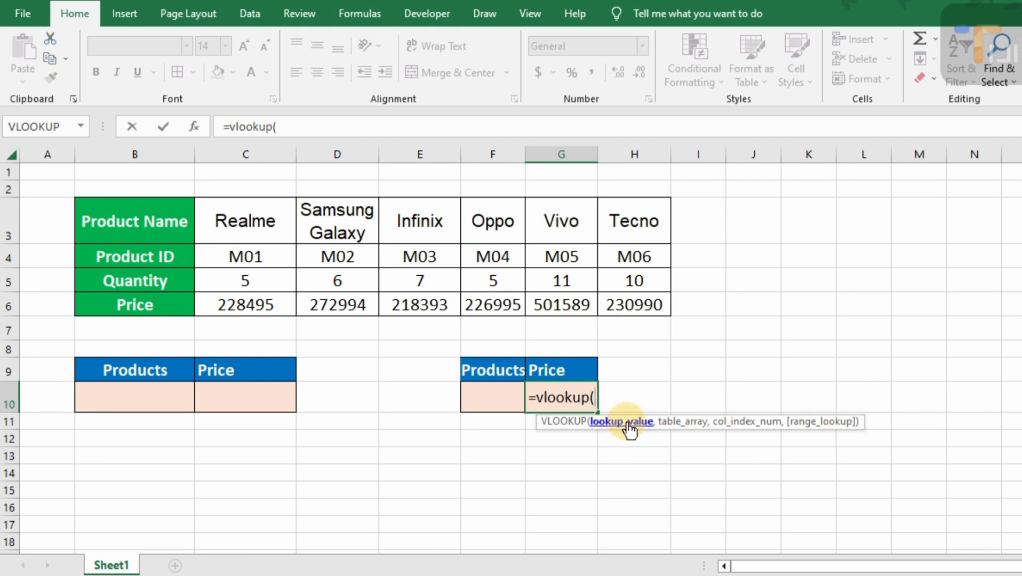
pyautogui.click(490, 397)
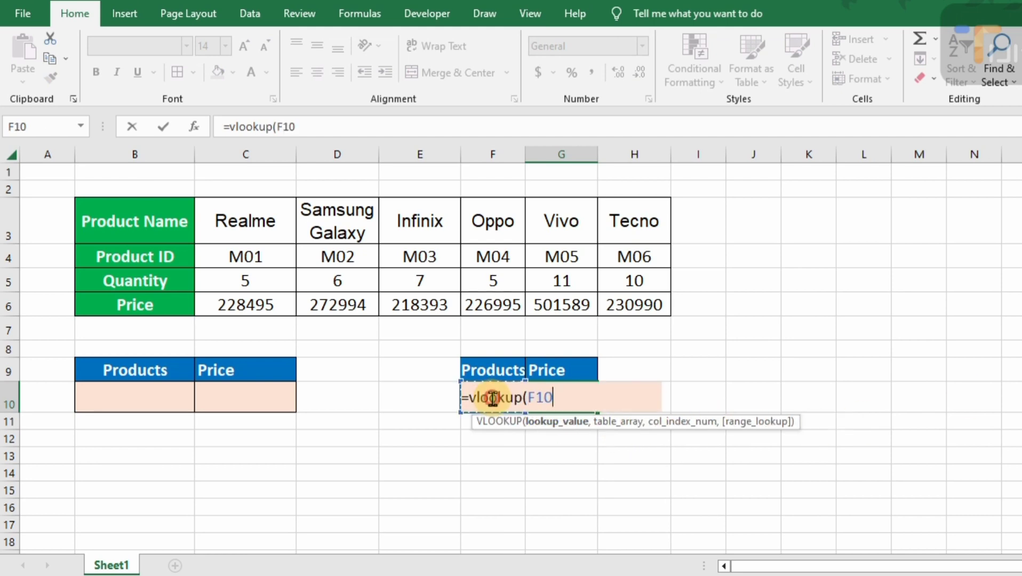
pyautogui.write(',')
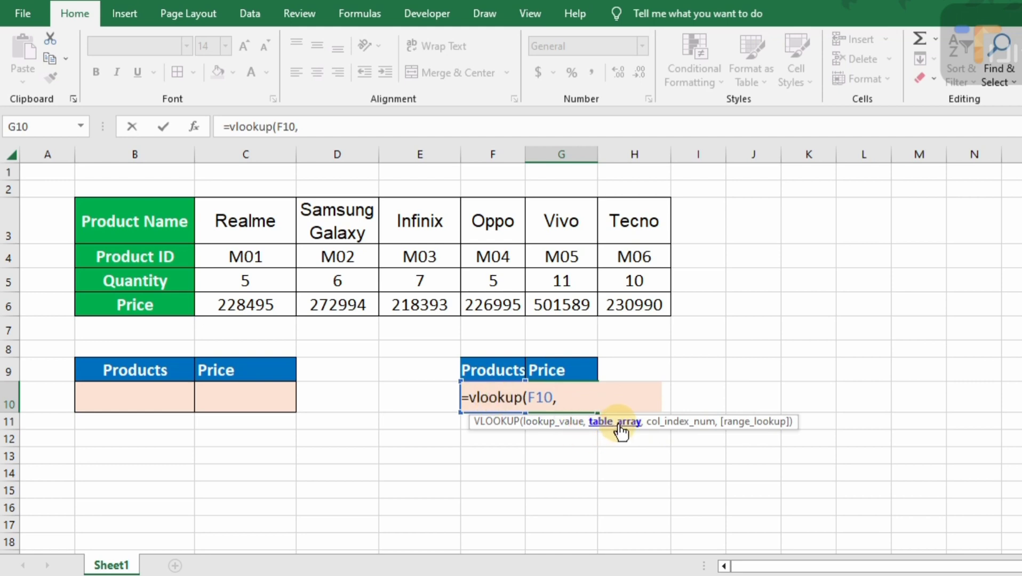
pyautogui.moveTo(113, 233); pyautogui.dragTo(658, 309)
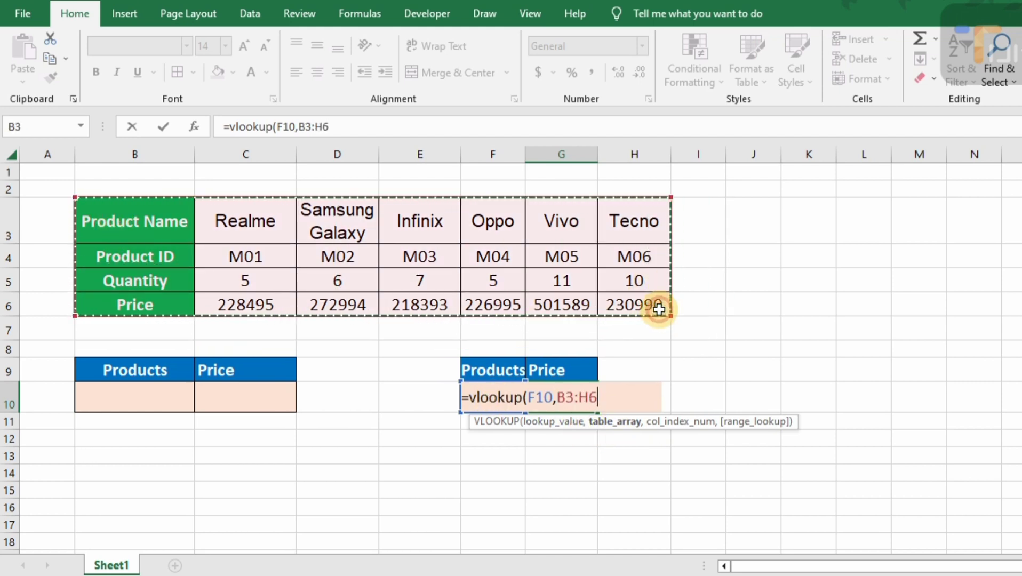
pyautogui.write(',')
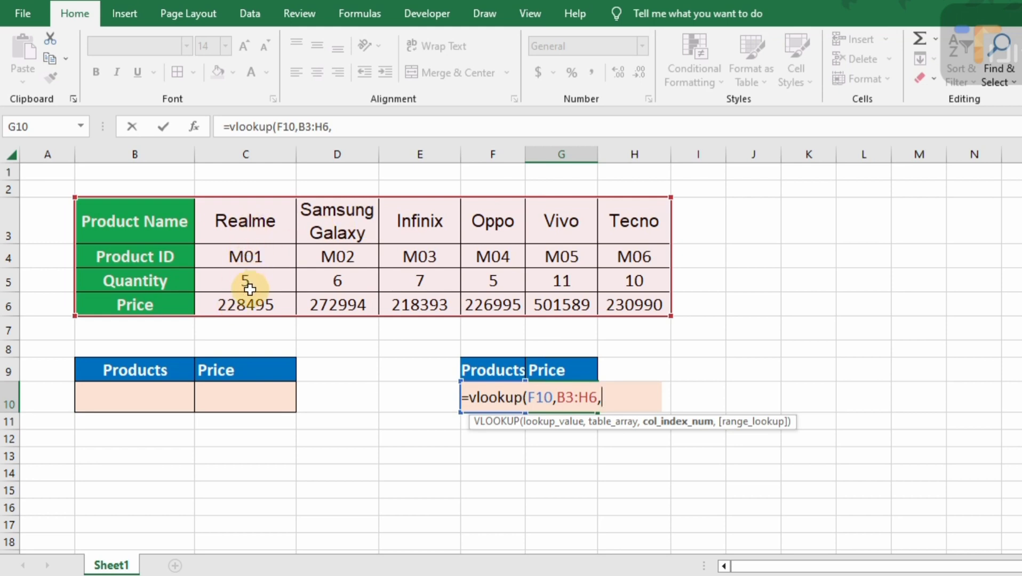
pyautogui.write(',')
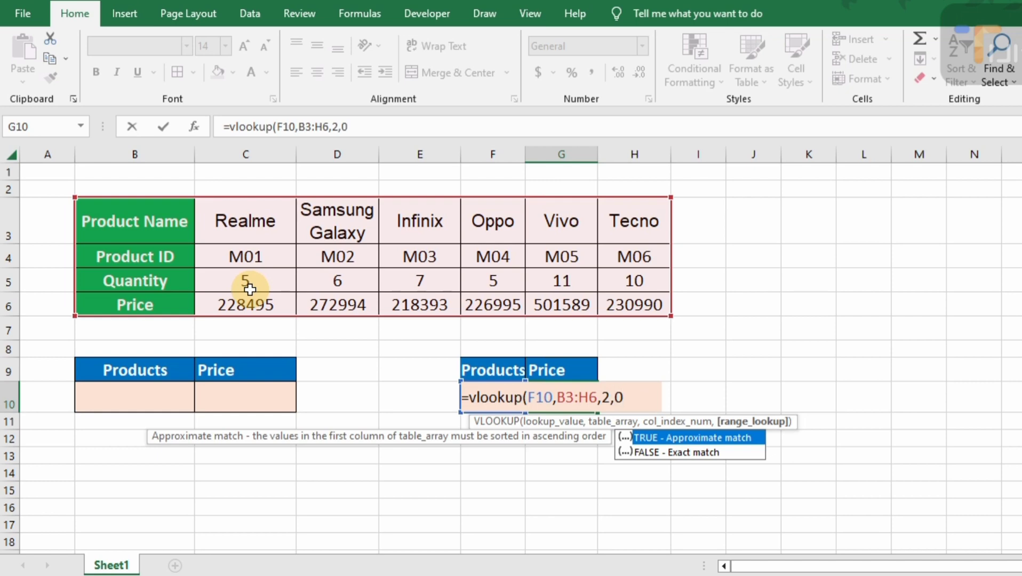
pyautogui.write('0)')
pyautogui.press('Return')
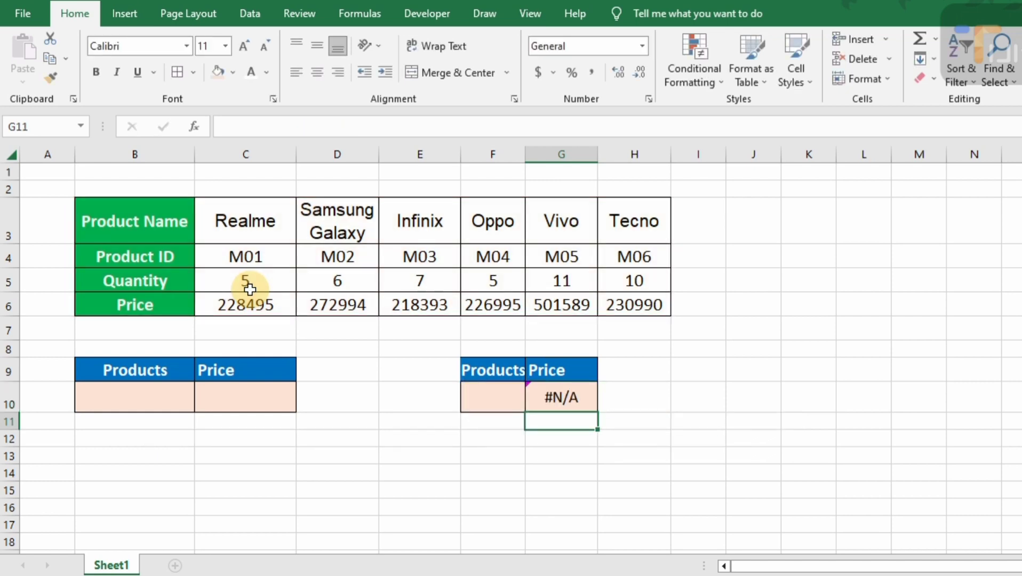
# - Copy the Product ID header from B4 into F10 as the lookup value for the VLOOKUP formula
pyautogui.click(497, 395)
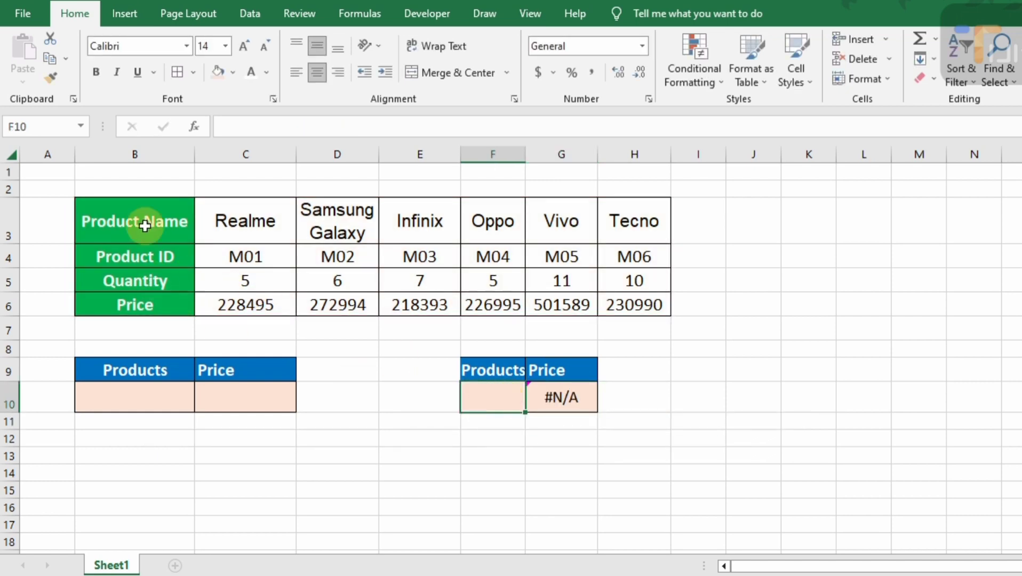
pyautogui.click(167, 258)
pyautogui.hotkey('ctrl', 'c')
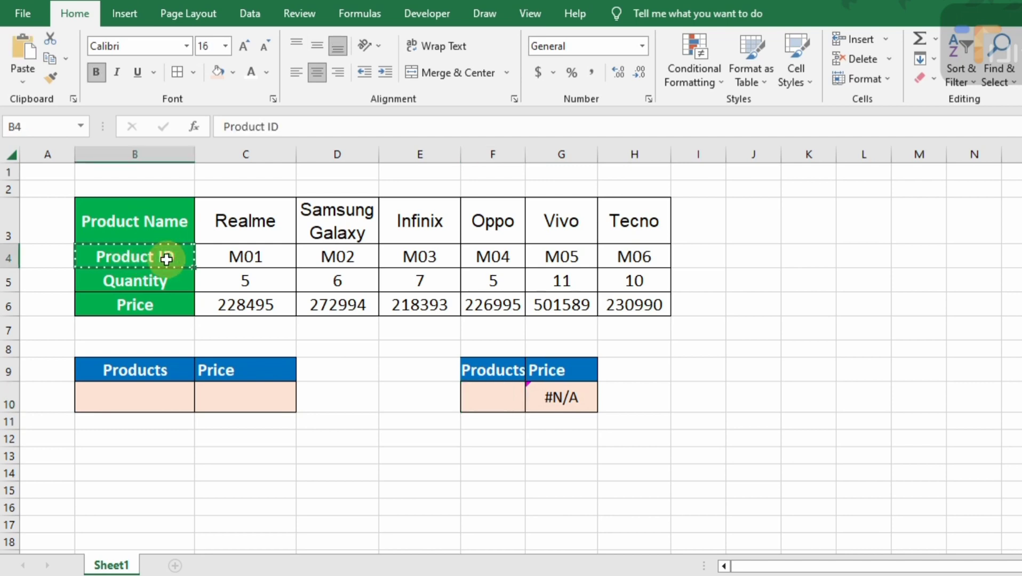
pyautogui.click(504, 407)
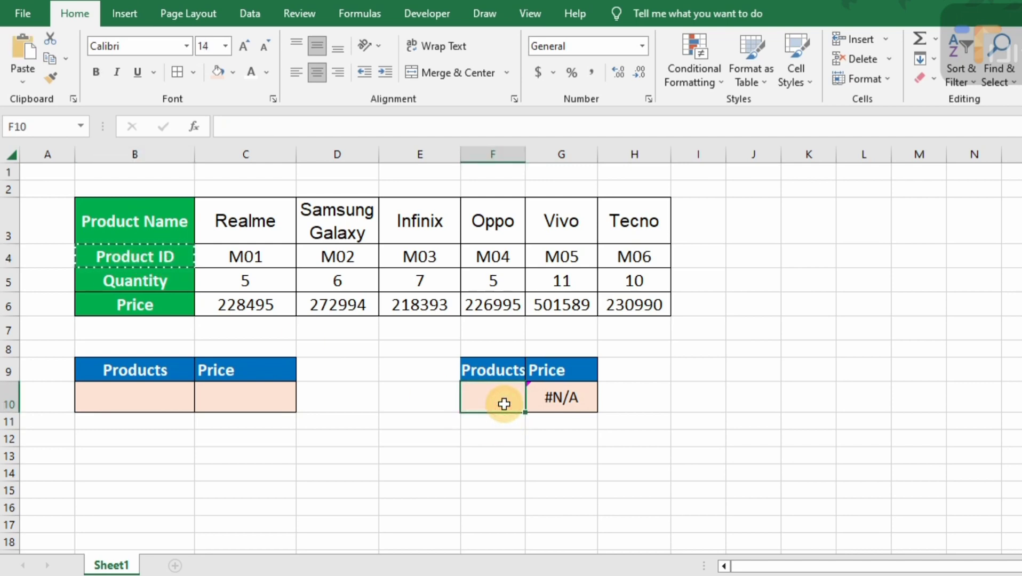
pyautogui.hotkey('ctrl', 'v')
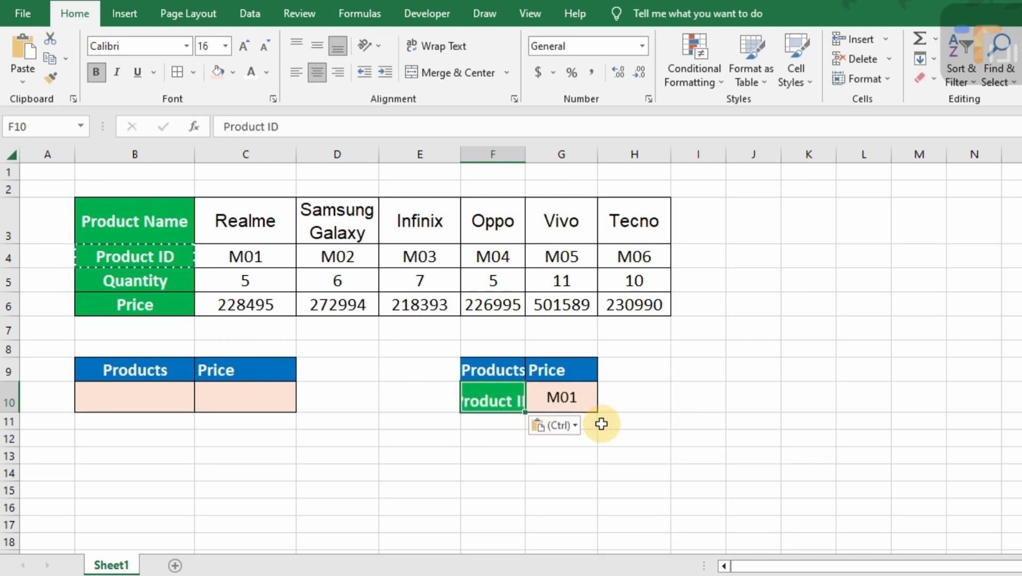
pyautogui.click(585, 404)
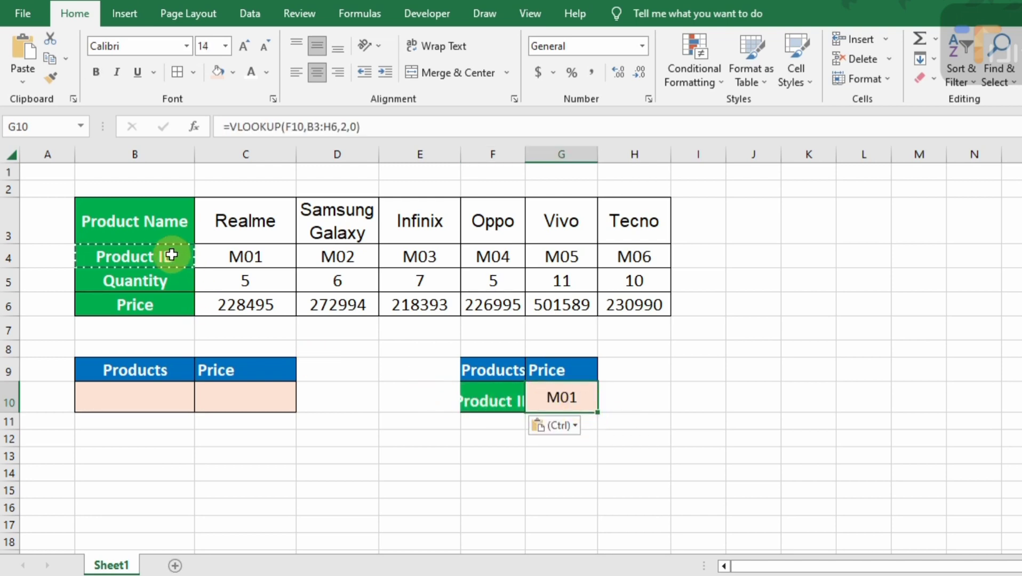
pyautogui.press('Escape')
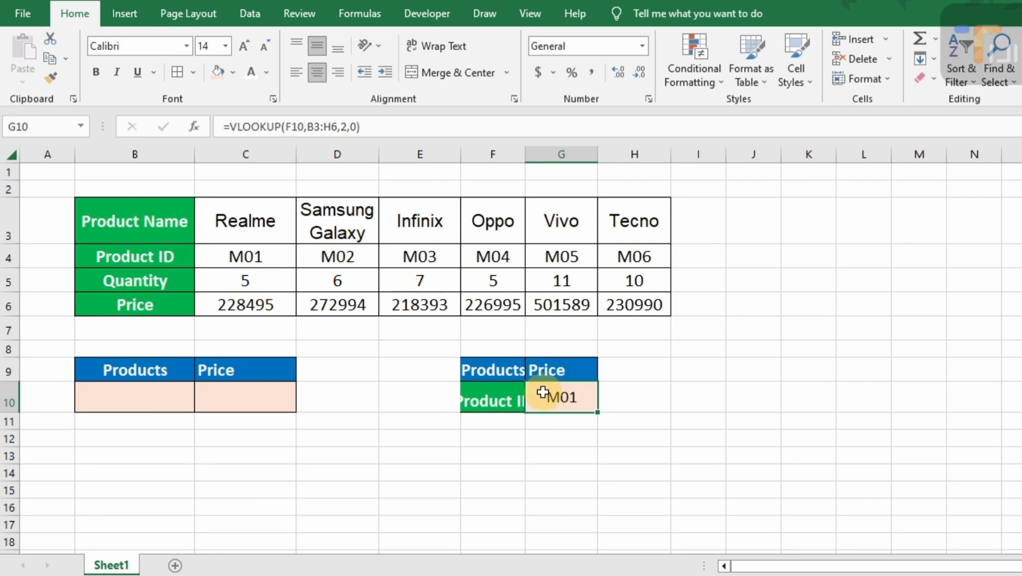
# - Clear the contents, borders and fill colour of the copied lookup table in F9:G10
pyautogui.moveTo(477, 367); pyautogui.dragTo(588, 410)
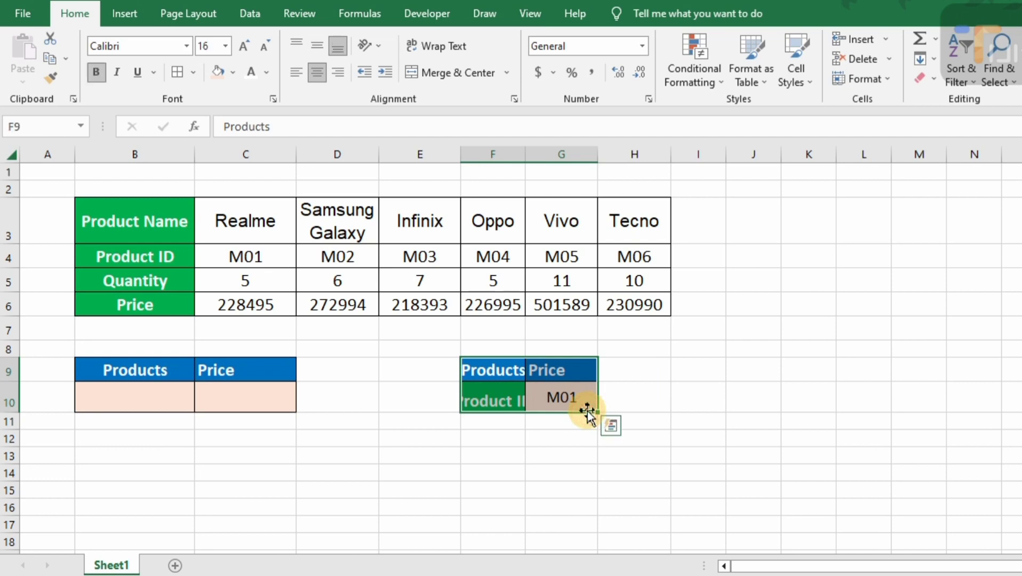
pyautogui.press('Delete')
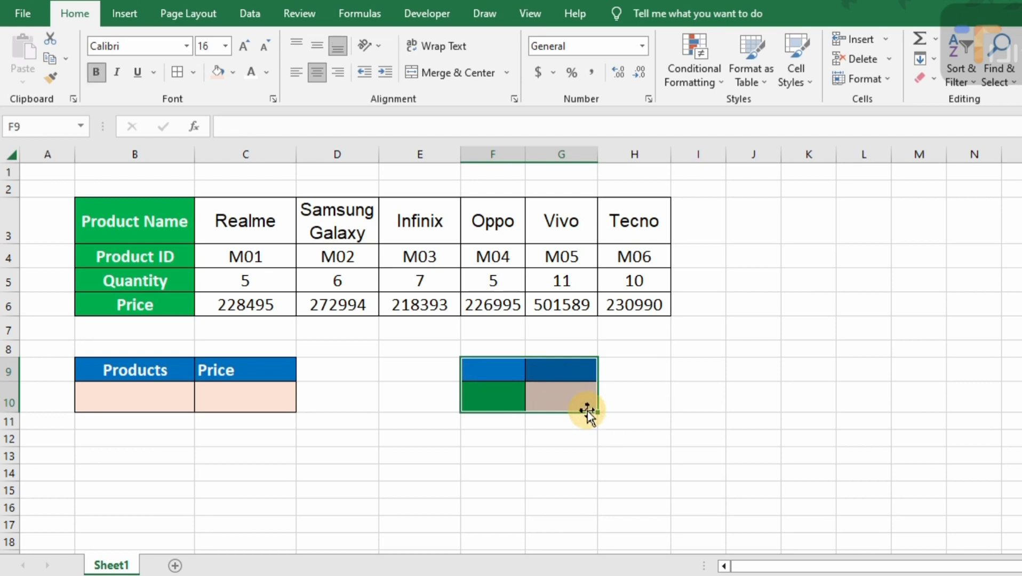
pyautogui.click(193, 74)
pyautogui.click(194, 196)
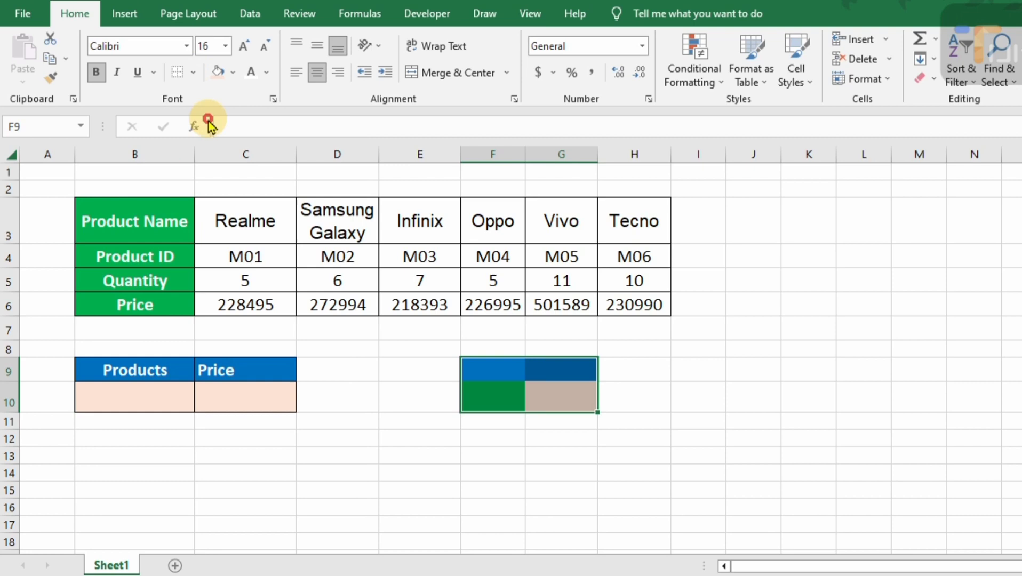
pyautogui.click(233, 75)
pyautogui.click(235, 221)
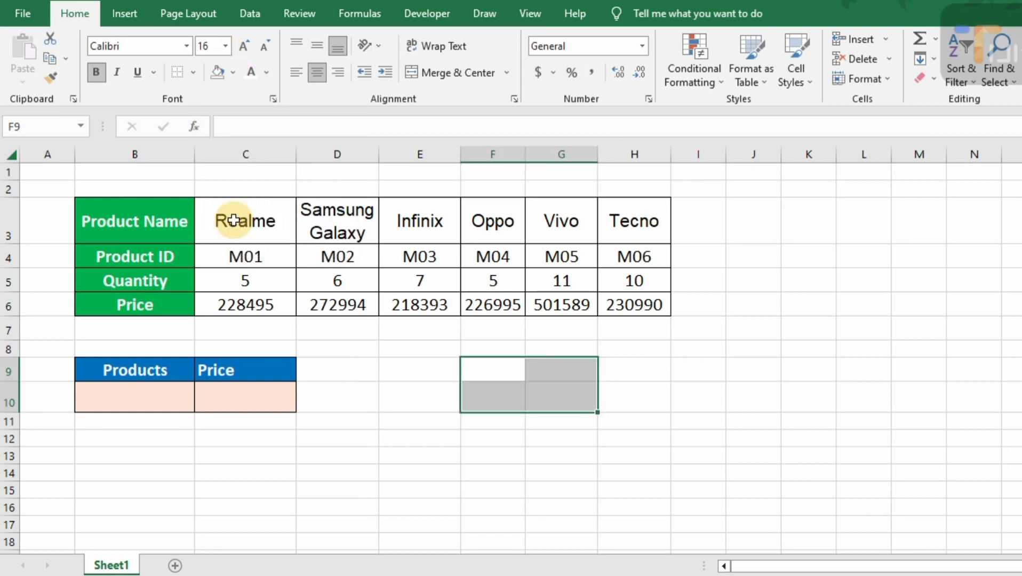
# - Start an HLOOKUP formula in C10 with B10 as the lookup value and C3:H6 as the table array
pyautogui.click(120, 406)
pyautogui.click(247, 406)
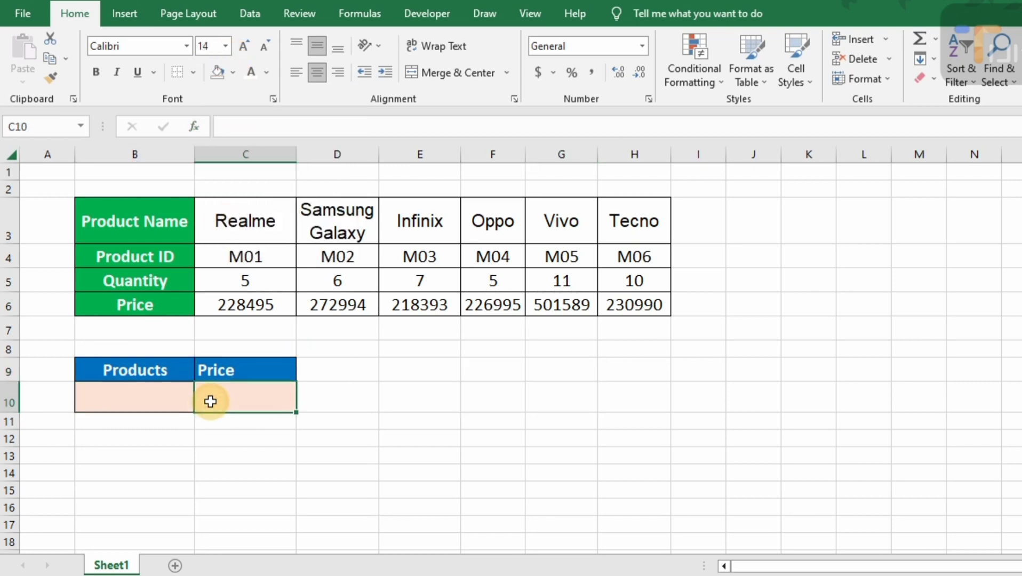
pyautogui.click(166, 395)
pyautogui.click(260, 389)
pyautogui.write('=')
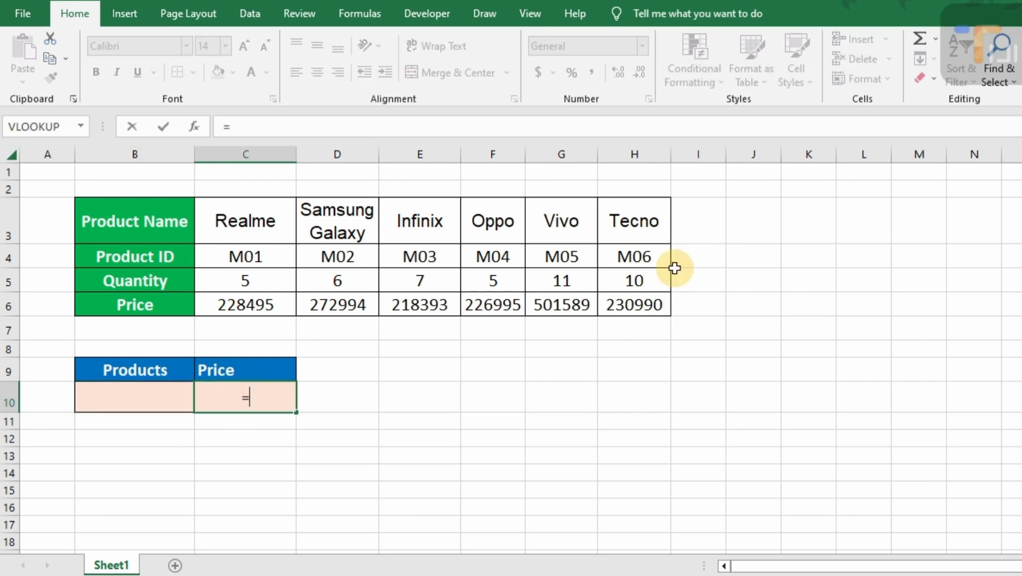
pyautogui.write('Hloo')
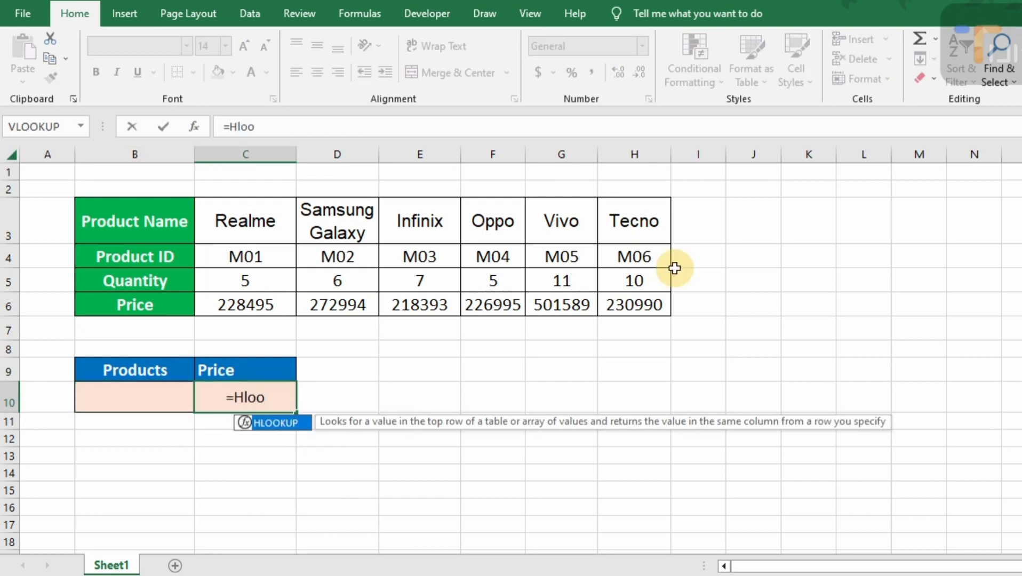
pyautogui.doubleClick(288, 423)
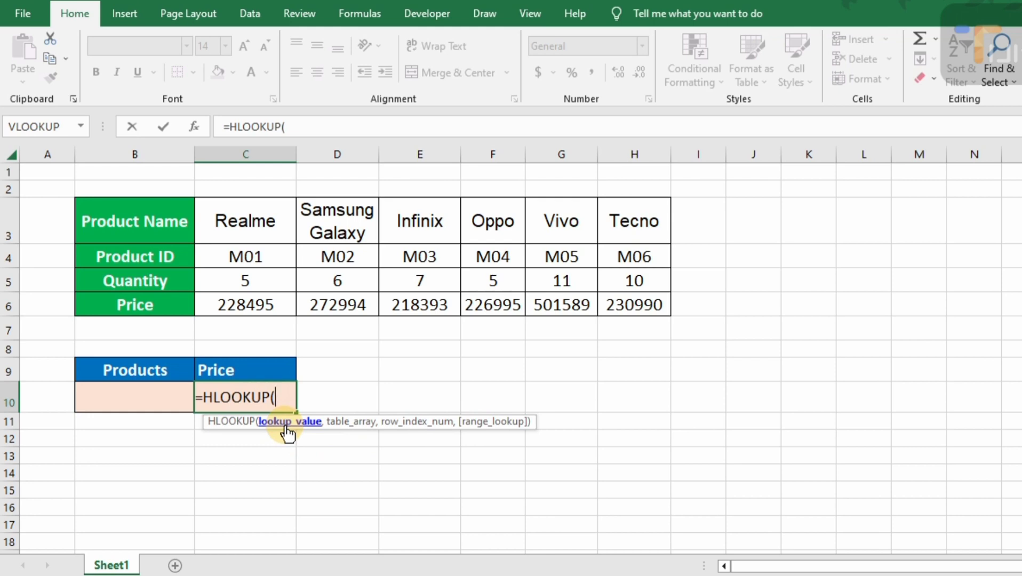
pyautogui.click(132, 399)
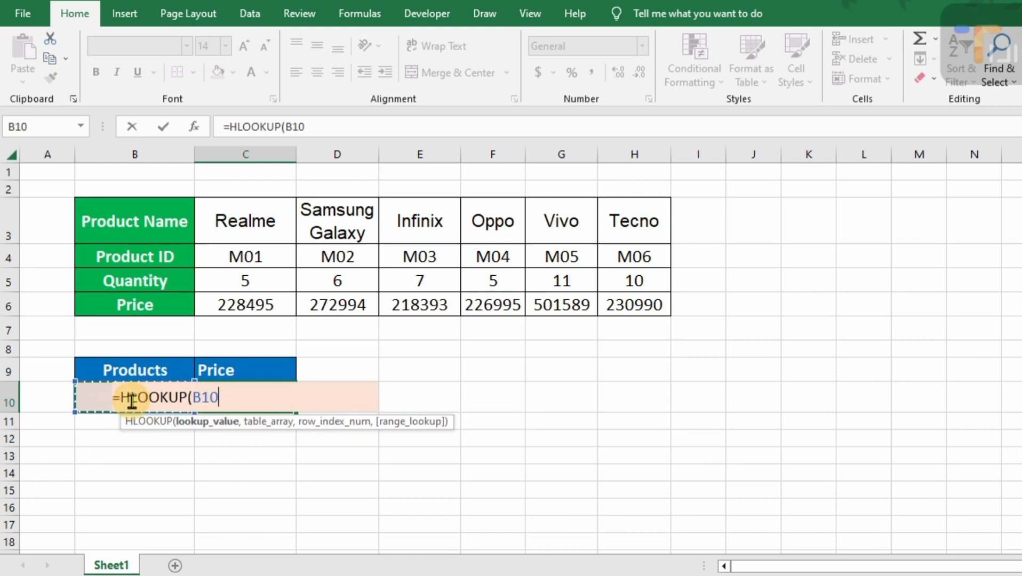
pyautogui.write(',')
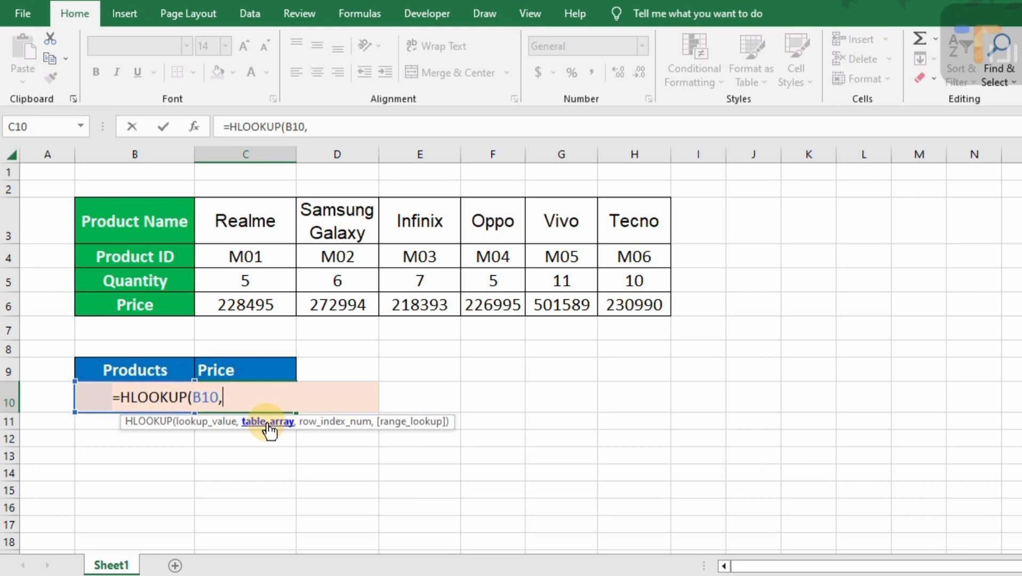
pyautogui.click(231, 234)
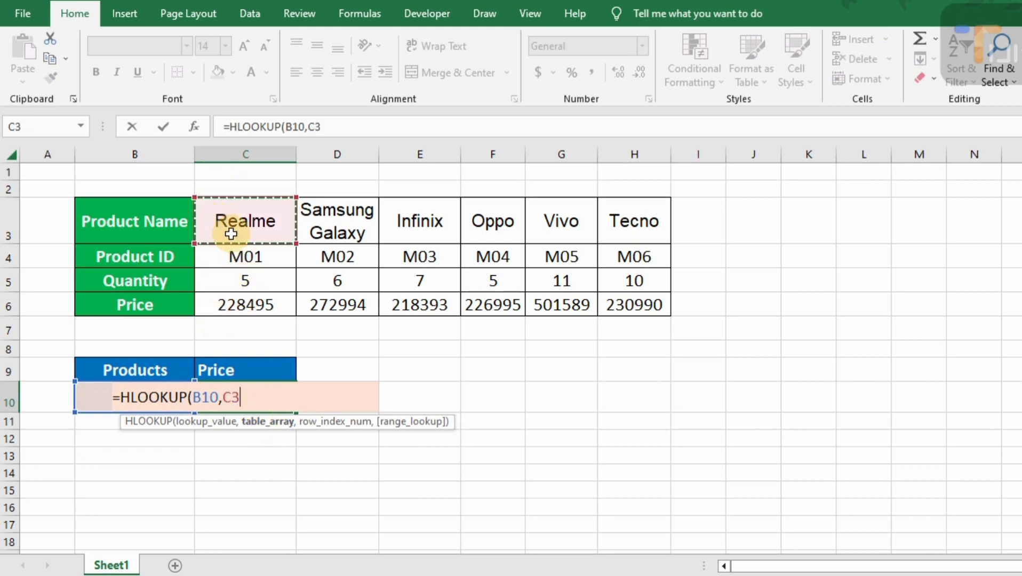
pyautogui.moveTo(231, 233); pyautogui.dragTo(620, 305)
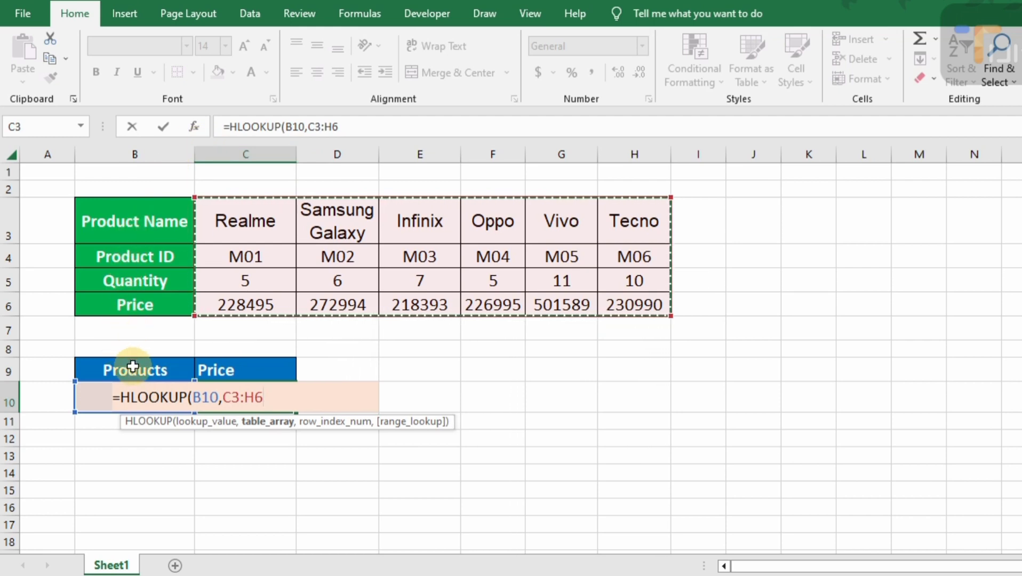
# - Complete the HLOOKUP formula in C10 with row index 4 and FALSE for an exact match
pyautogui.write(',4')
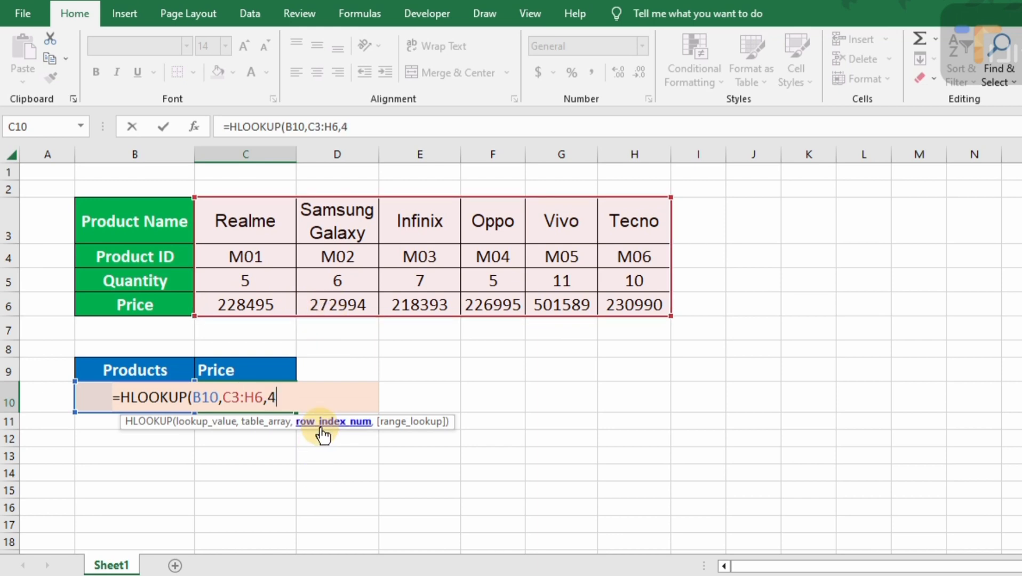
pyautogui.write(',')
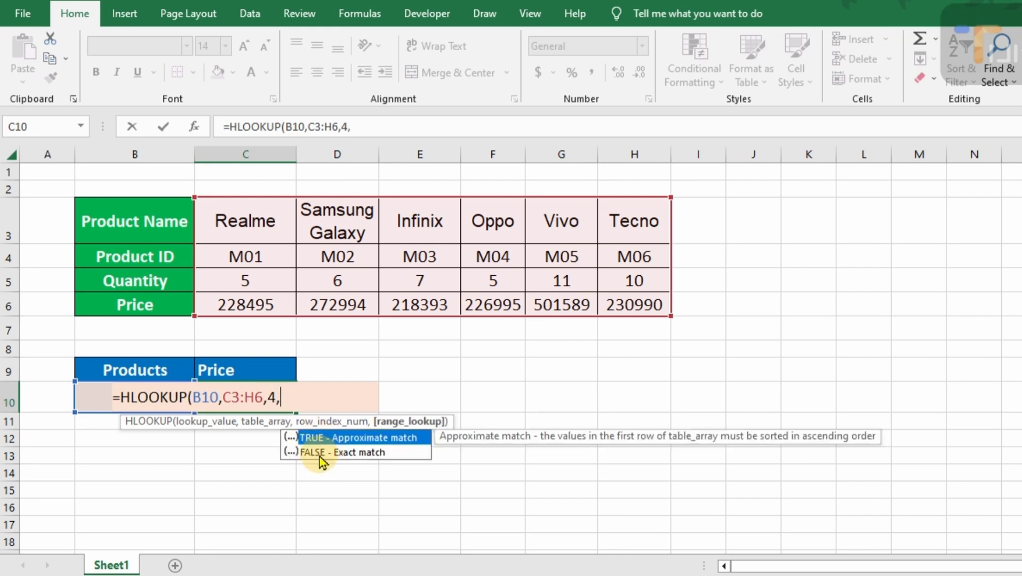
pyautogui.doubleClick(320, 453)
pyautogui.write(')')
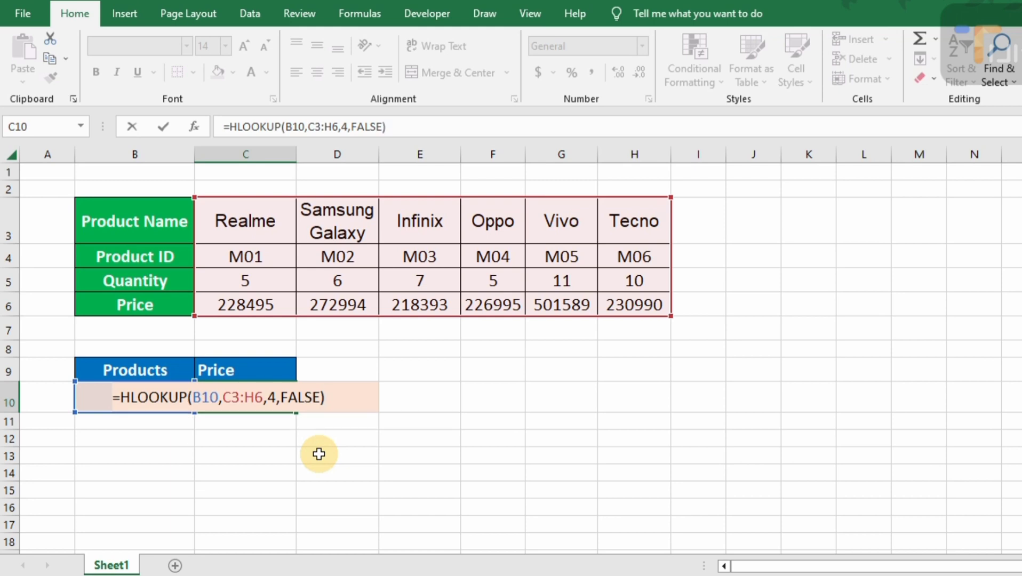
pyautogui.press('Return')
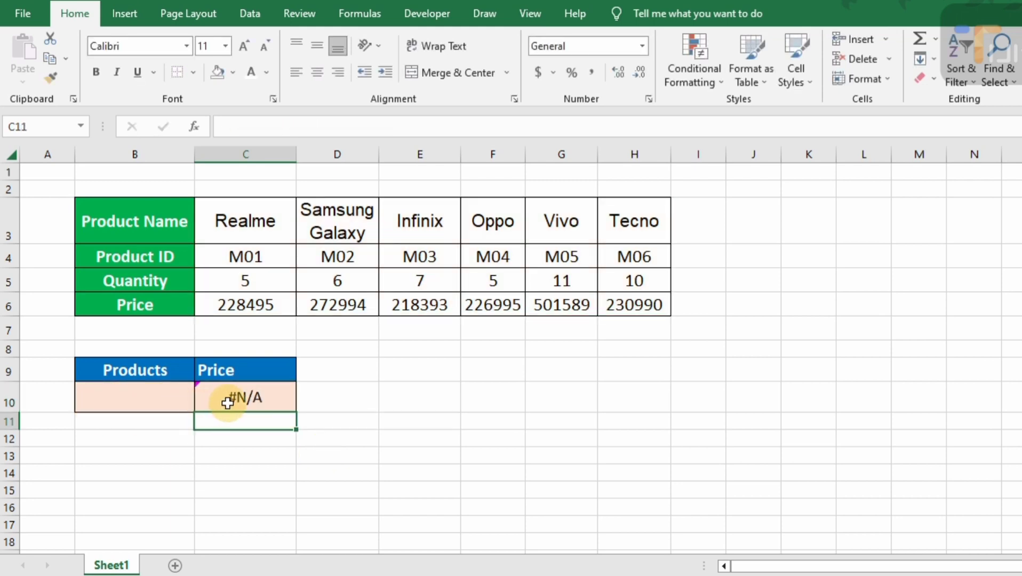
# - Enter Realme in B10 as the product to look up
pyautogui.click(152, 397)
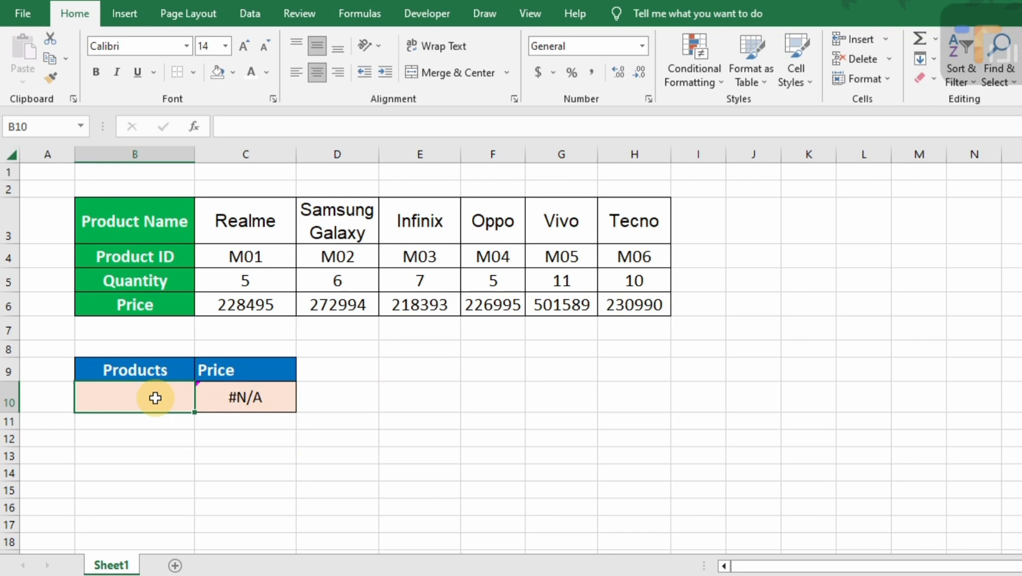
pyautogui.doubleClick(154, 398)
pyautogui.write('ealme')
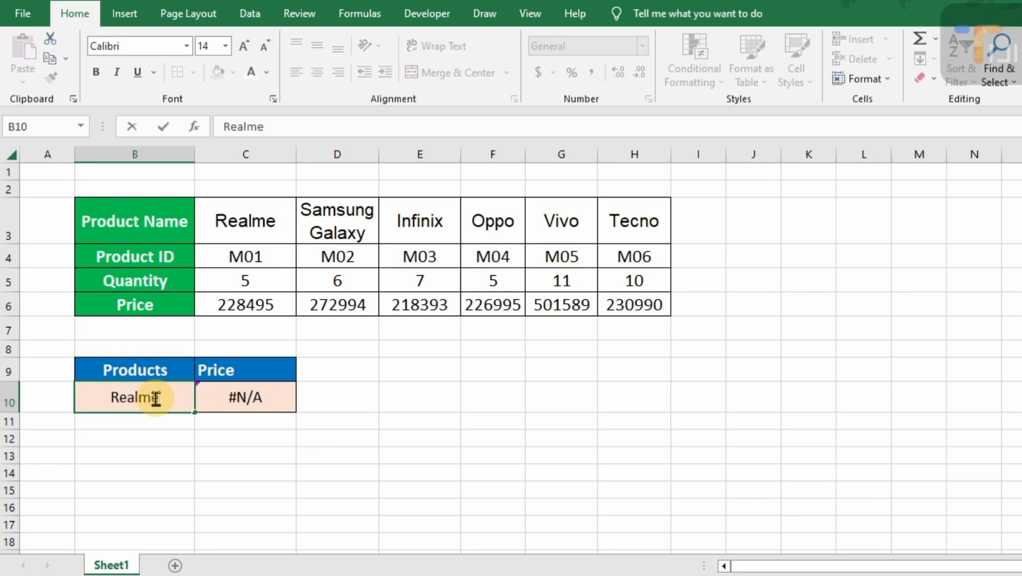
pyautogui.hotkey('ctrl', 'Return')
pyautogui.press('Return')
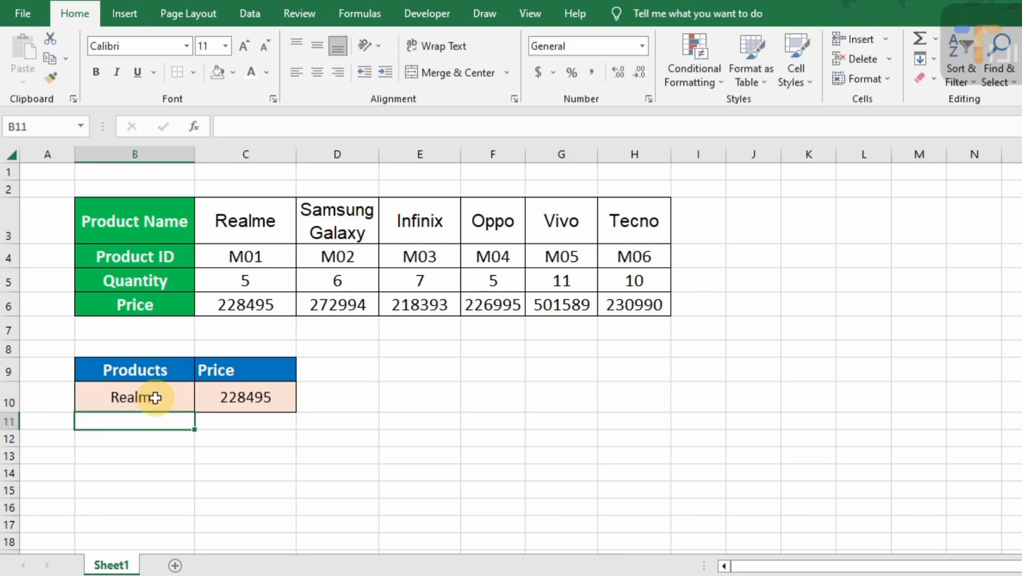
# - Test the lookup with other products by replacing the entry in B10 with Vivo and after that with Tecno
pyautogui.click(155, 399)
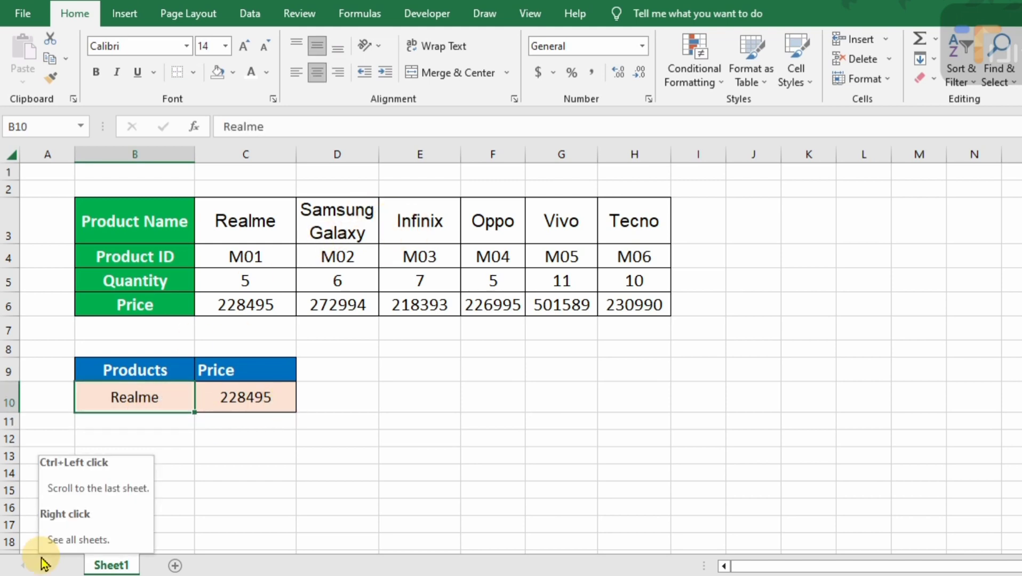
pyautogui.write('Vivo')
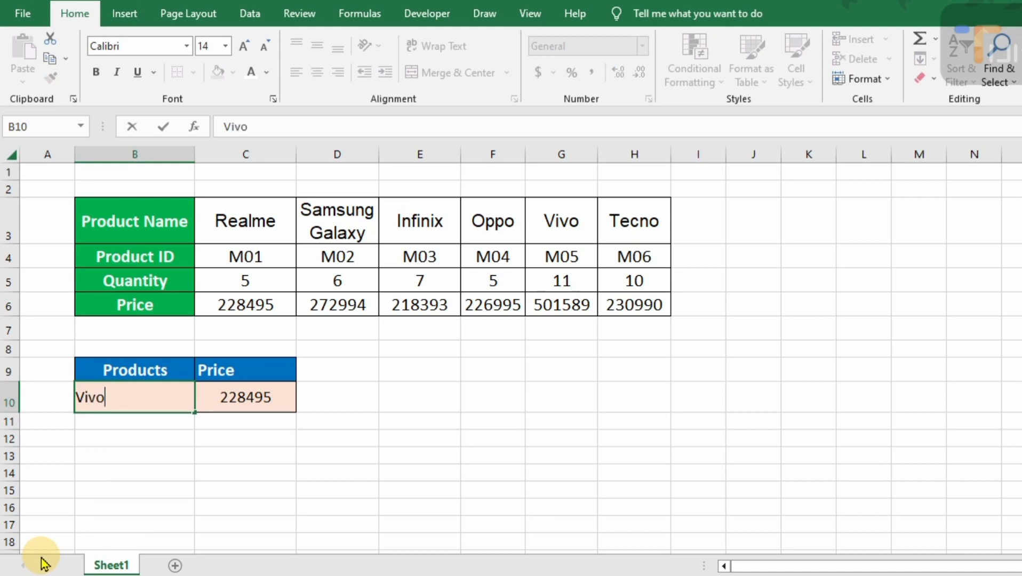
pyautogui.press('Return')
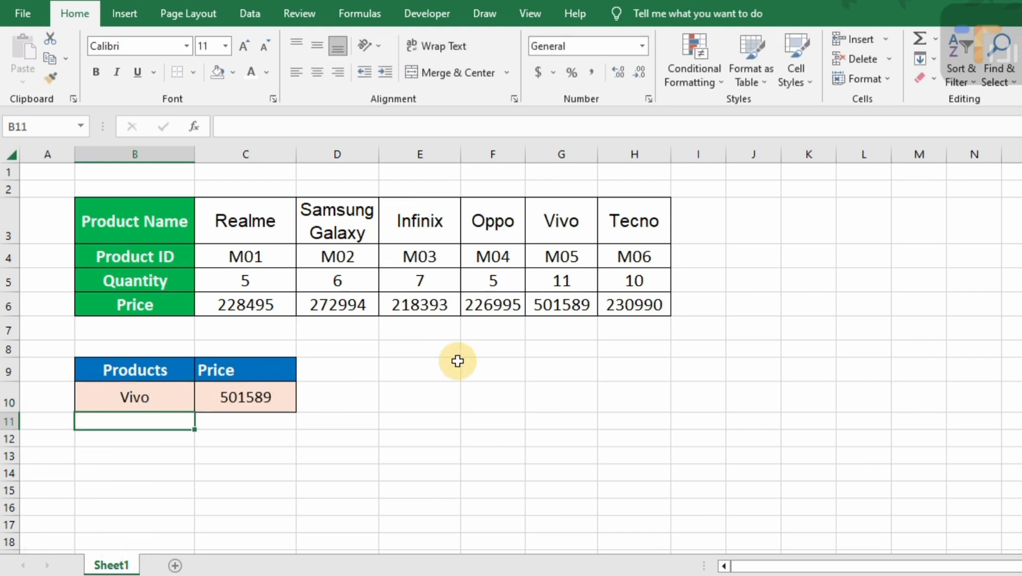
pyautogui.click(155, 401)
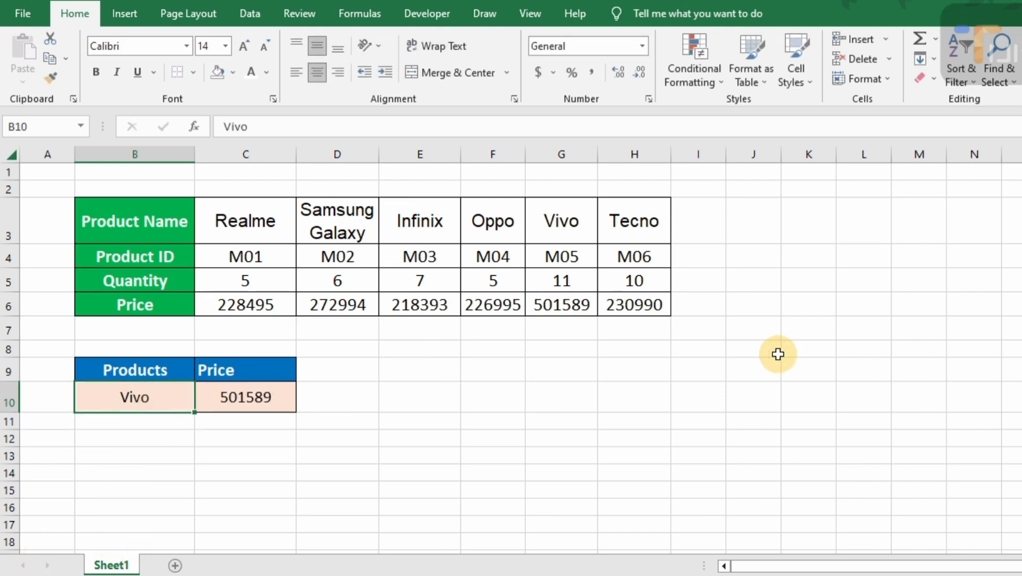
pyautogui.write('Tecno')
pyautogui.press('Return')
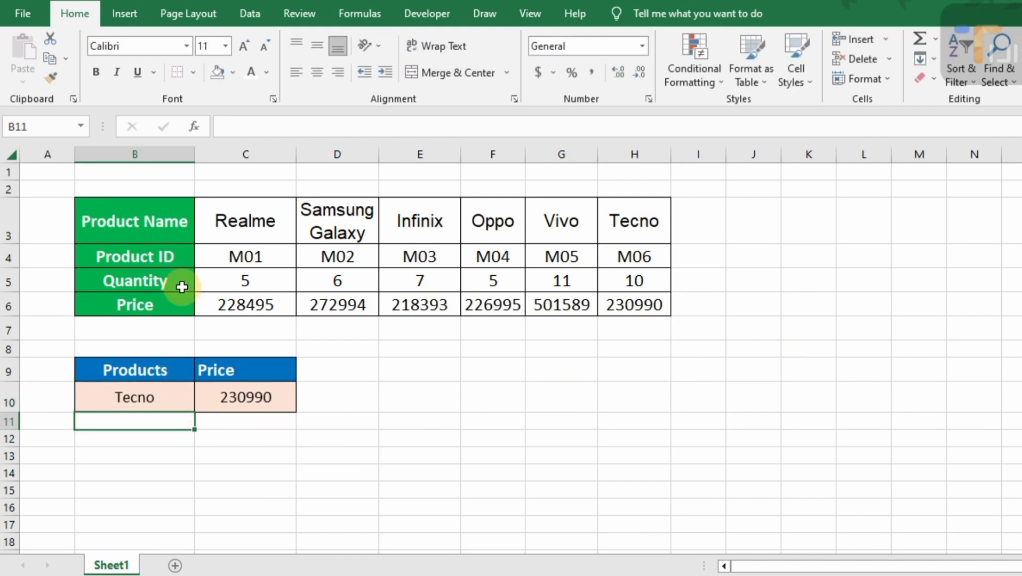
# - Change the row index in C10's HLOOKUP formula to 2 and compare the result with Tecno's Product ID in H4
pyautogui.click(260, 392)
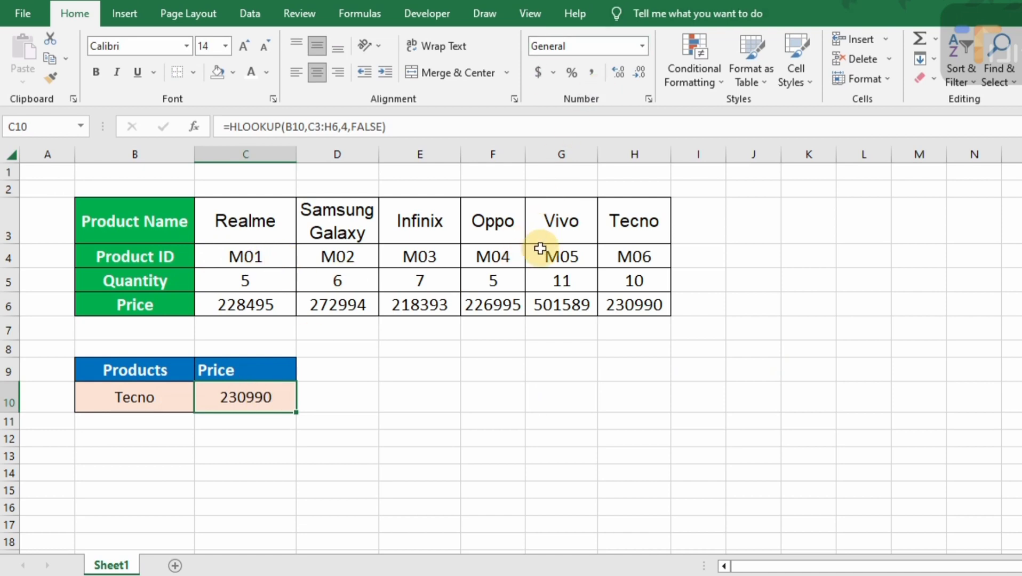
pyautogui.press('F2')
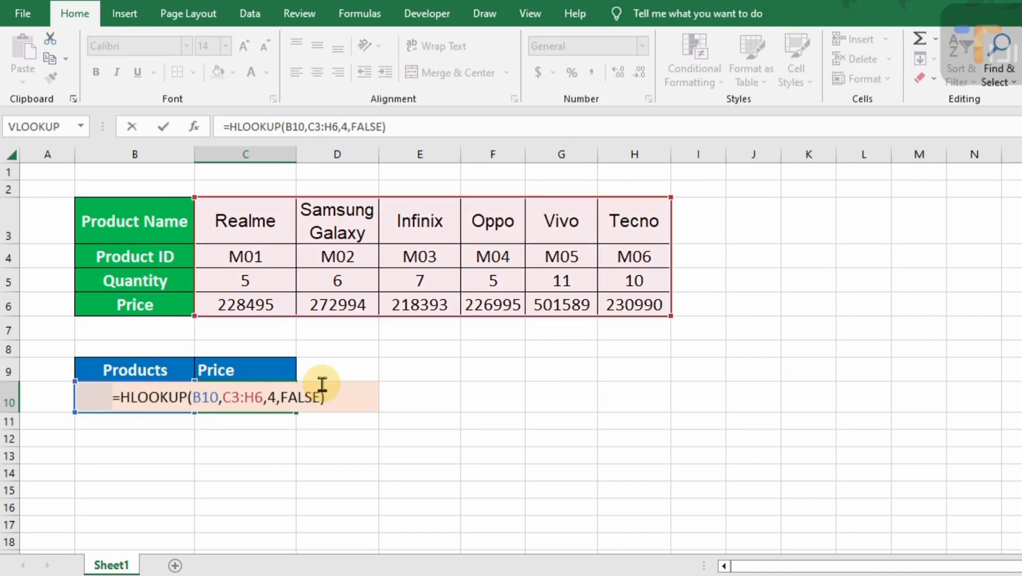
pyautogui.doubleClick(267, 401)
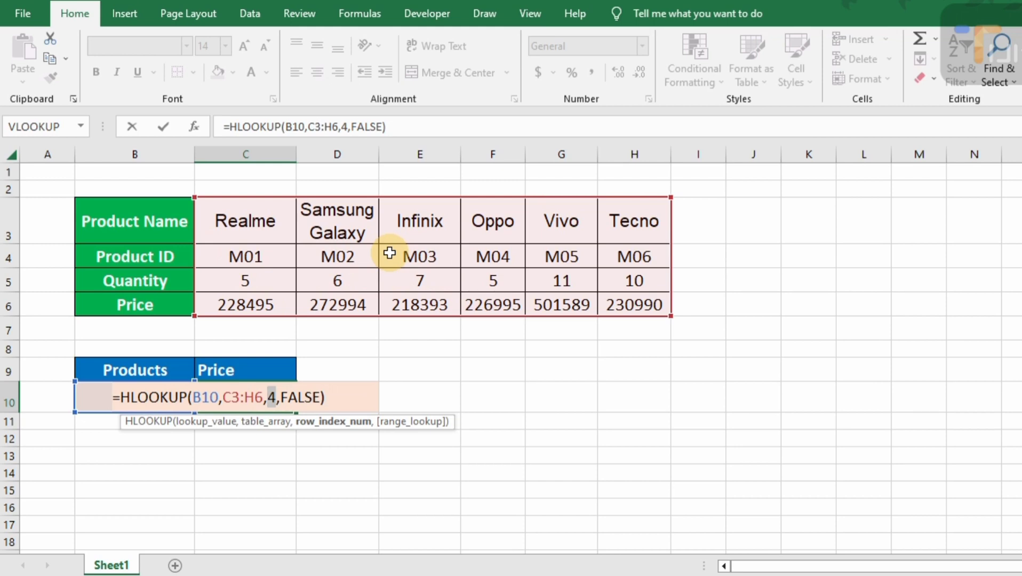
pyautogui.write('2')
pyautogui.press('Return')
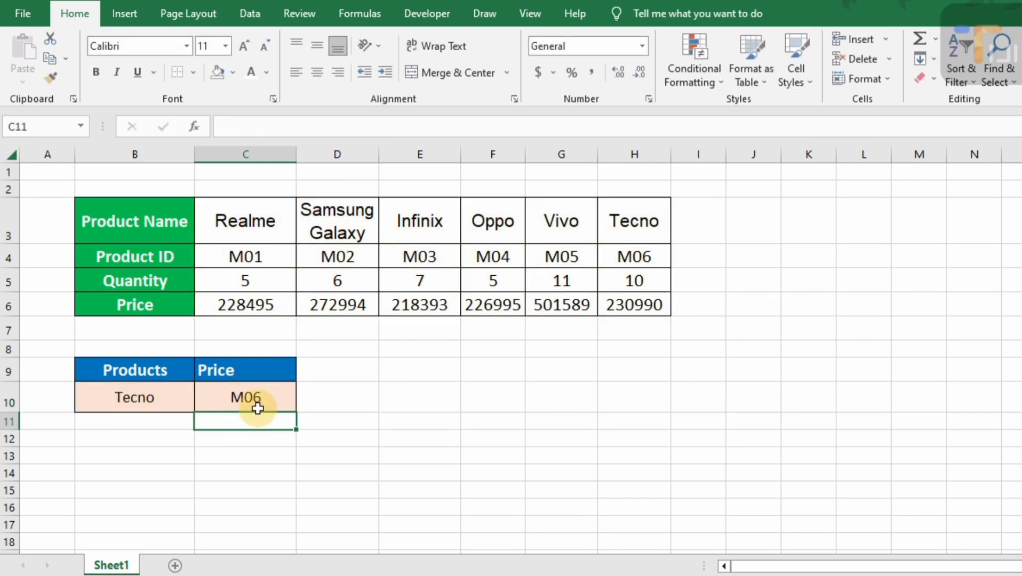
pyautogui.click(639, 257)
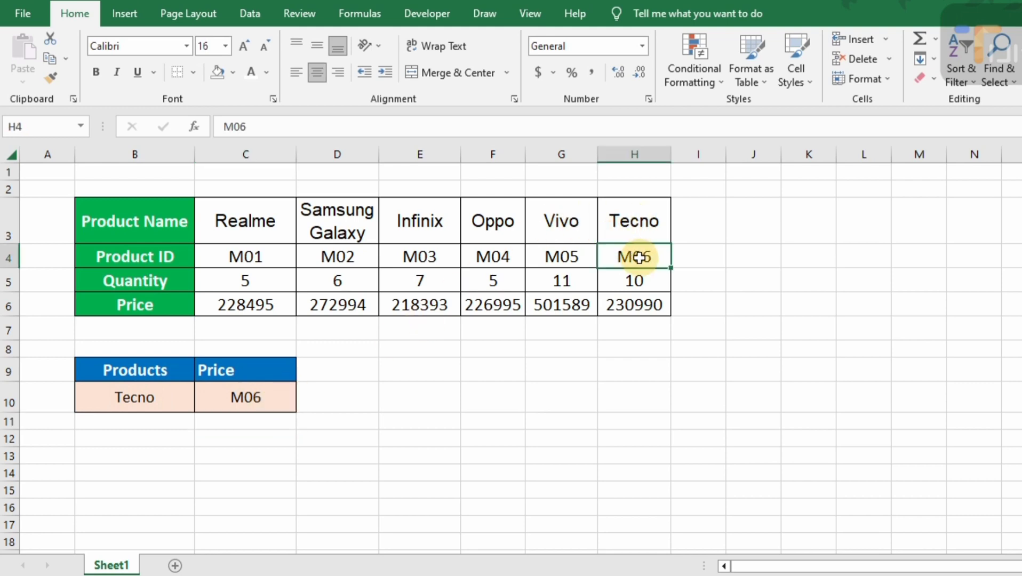
pyautogui.click(269, 398)
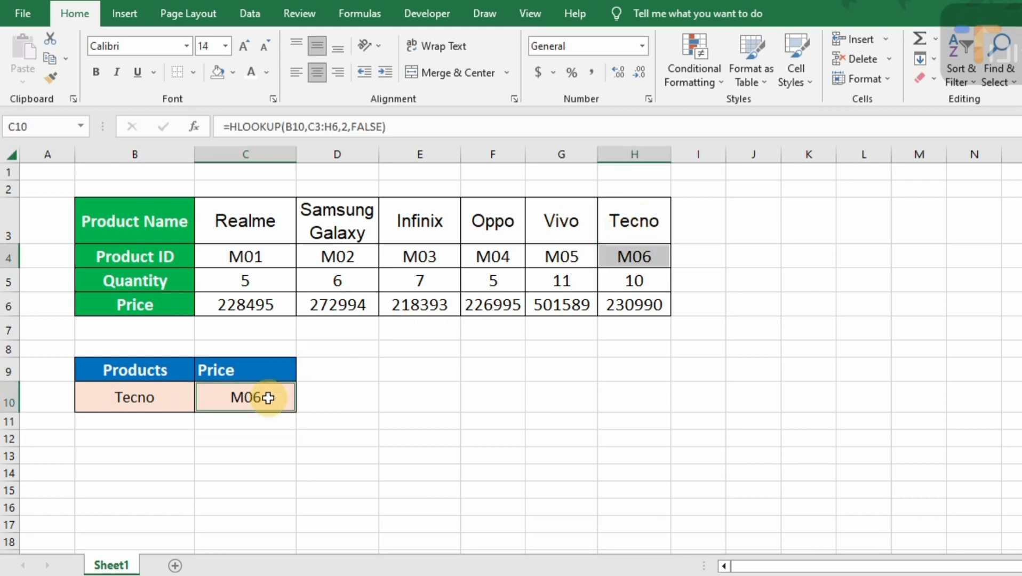